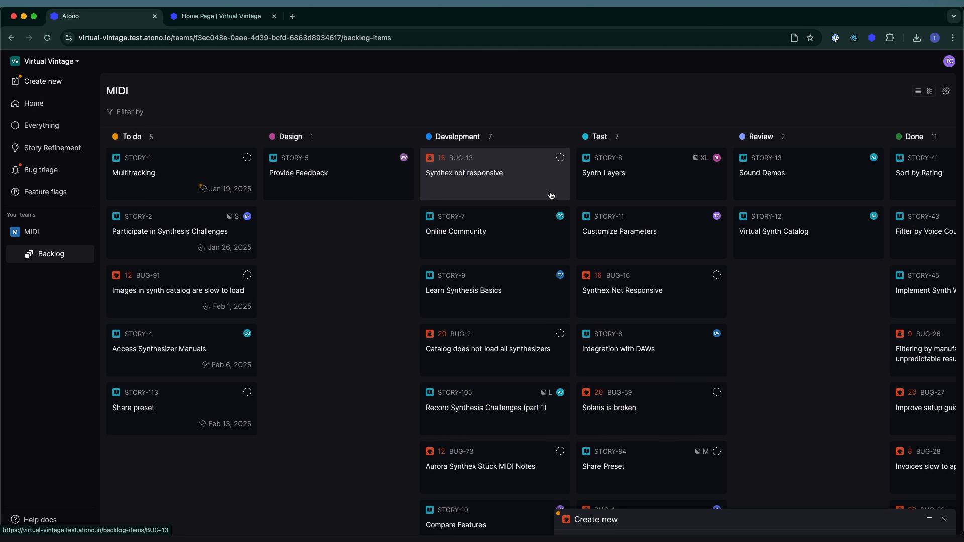
- Restore the minimized new bug draft and title it "Share preset button is not clickable"
left_click(927, 520)
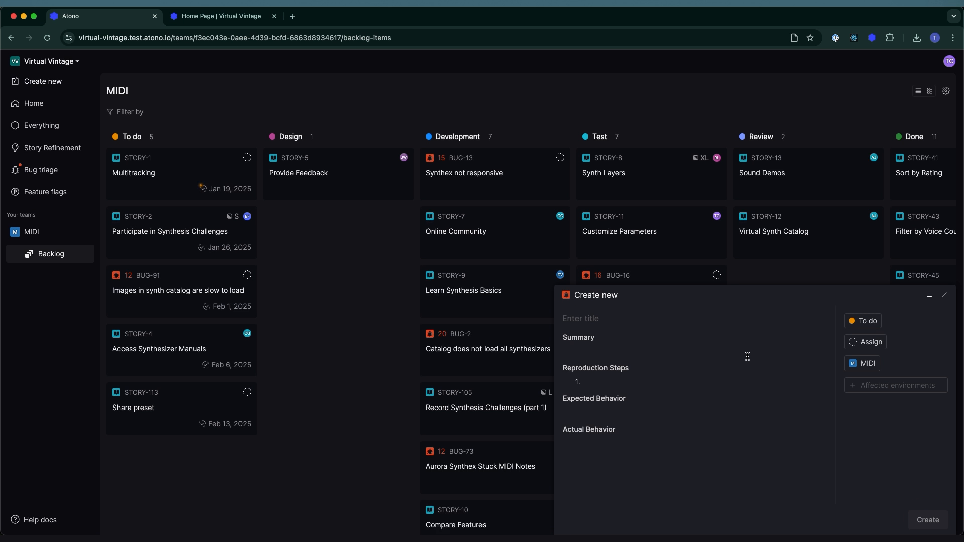
left_click(625, 314)
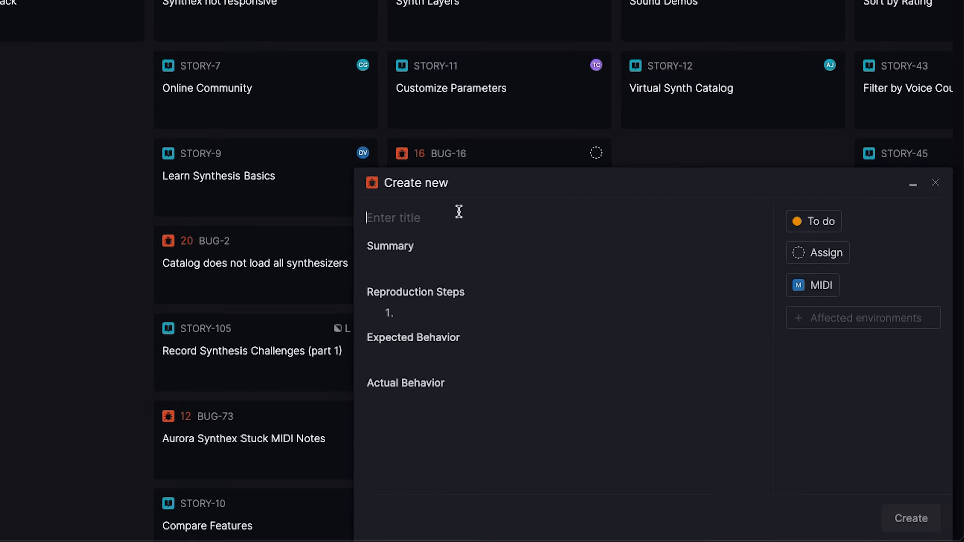
type("Share ")
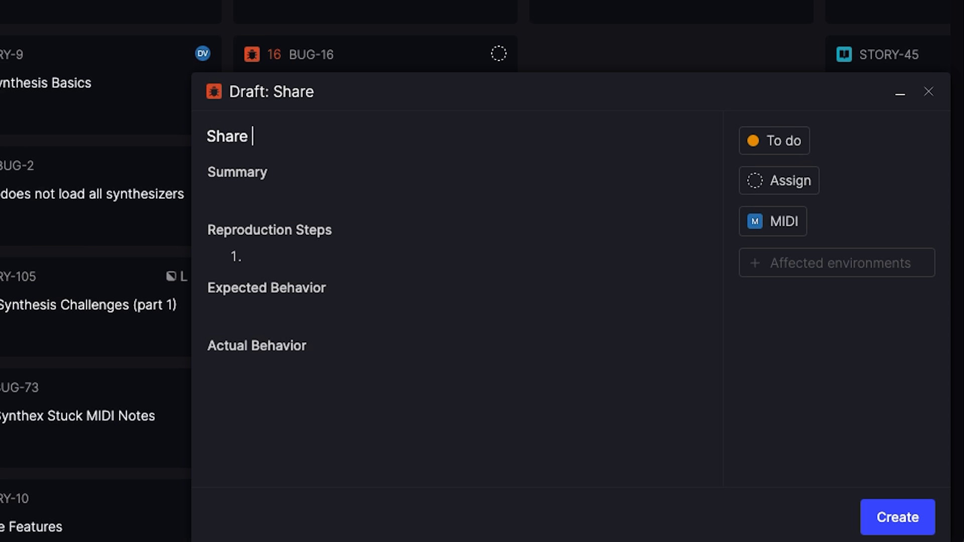
type("preset butto")
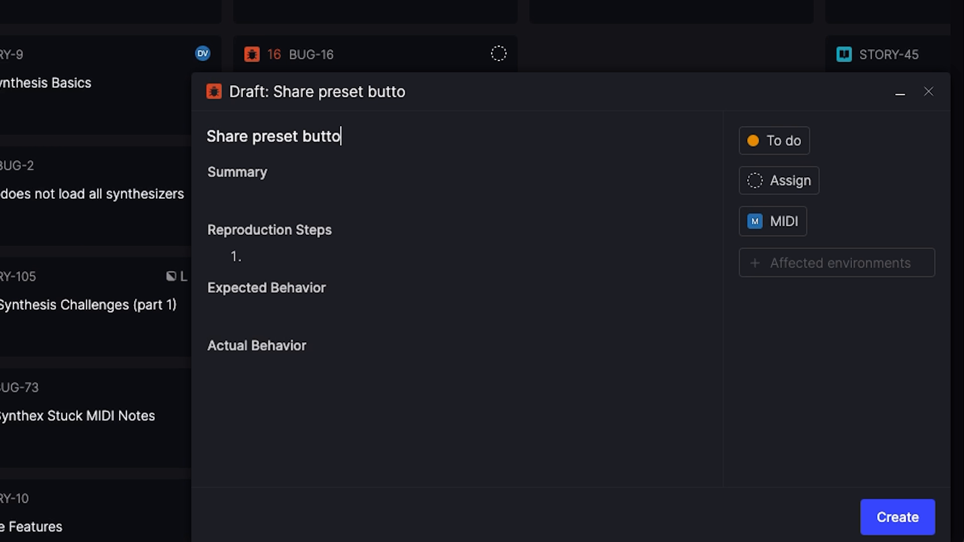
type("n is not clickable")
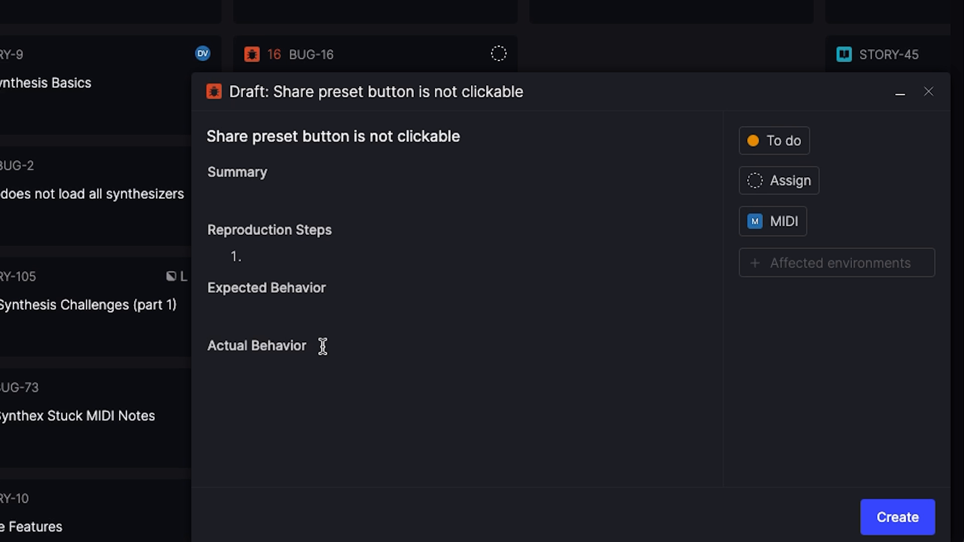
- Replace the bug's blank description template with the copied summary, reproduction steps, expected behavior and actual behavior for the share preset button
left_click_drag(323, 359, 191, 174)
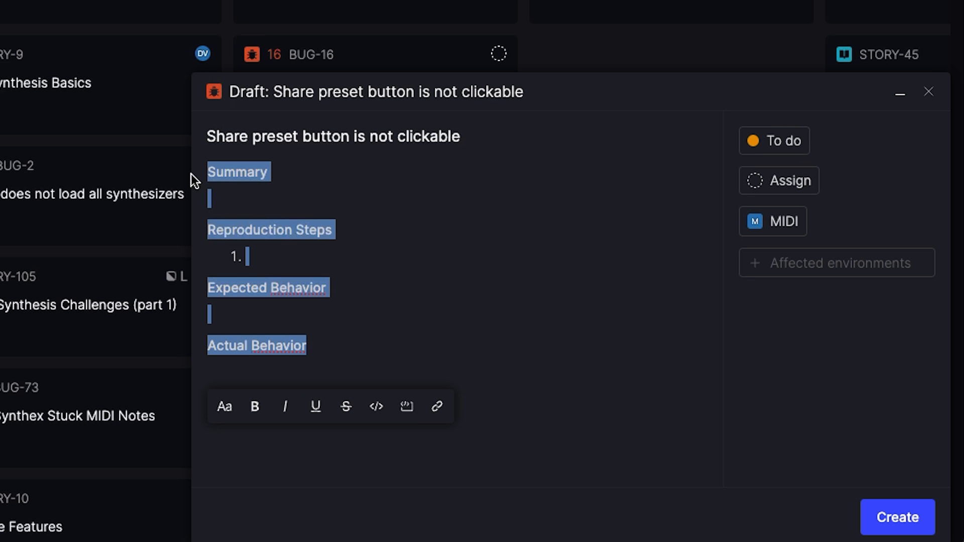
type("Summary The share preset button is not clickable on the product page! Reproduction Steps Log into Virtual Vintage. Navigate to any synthesizer page. Look for a way to share preset values. Expected Behavior The share preset button is clickable. Actual Behavior Clicking the share preset button does nothing")
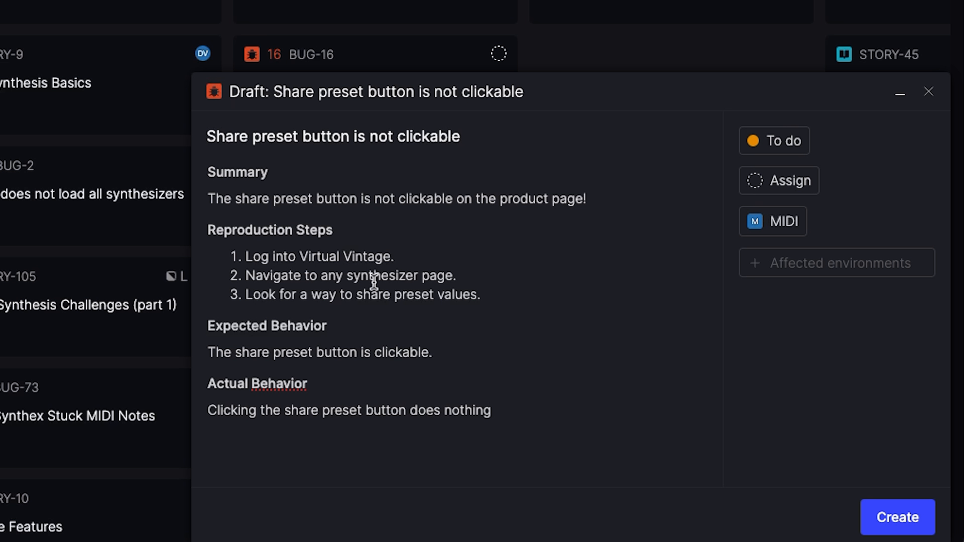
left_click(680, 285)
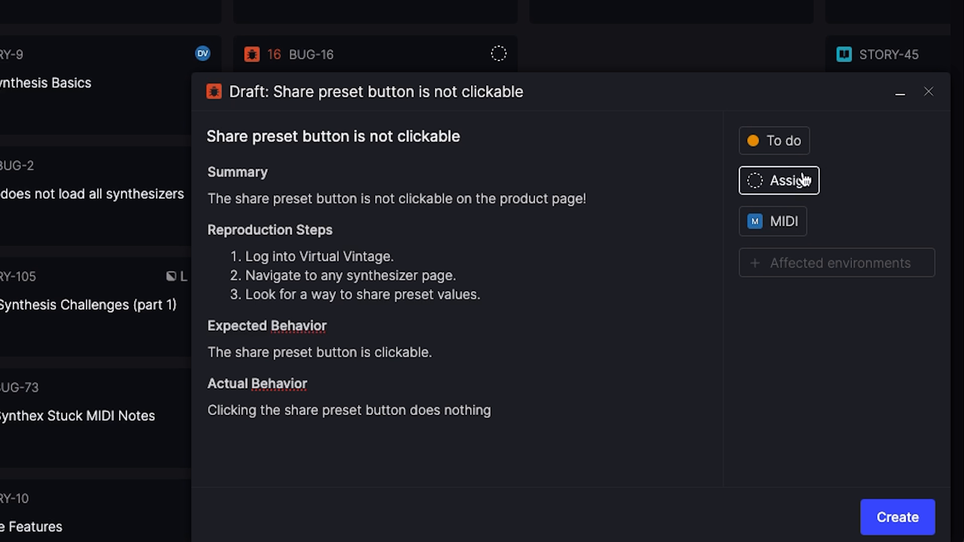
- Set dev and test as the bug's affected environments and create the bug
left_click(819, 258)
left_click(793, 310)
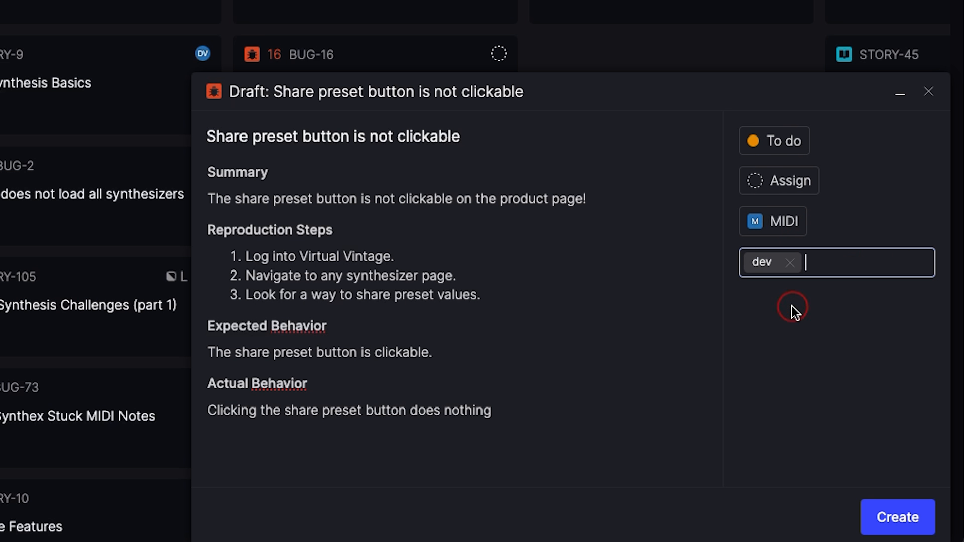
left_click(873, 262)
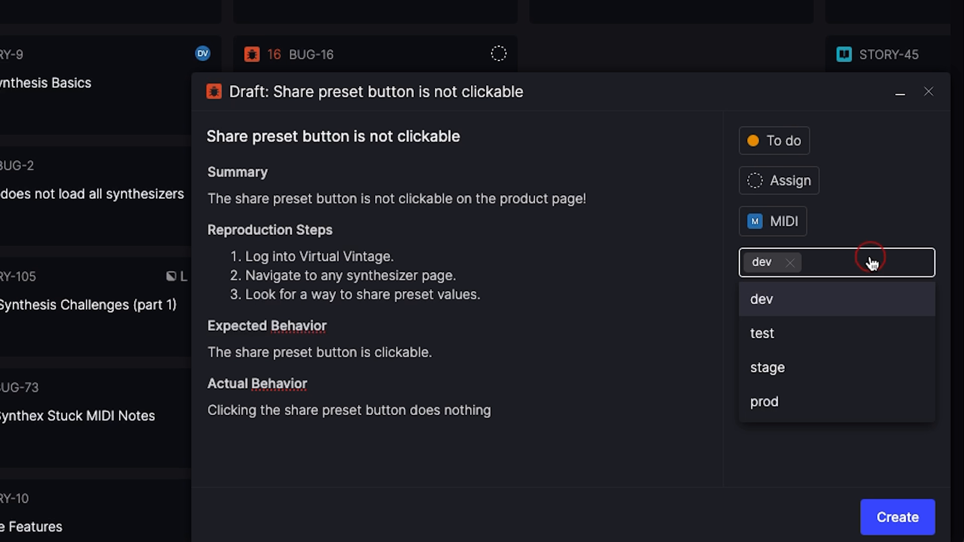
left_click(856, 344)
left_click(904, 525)
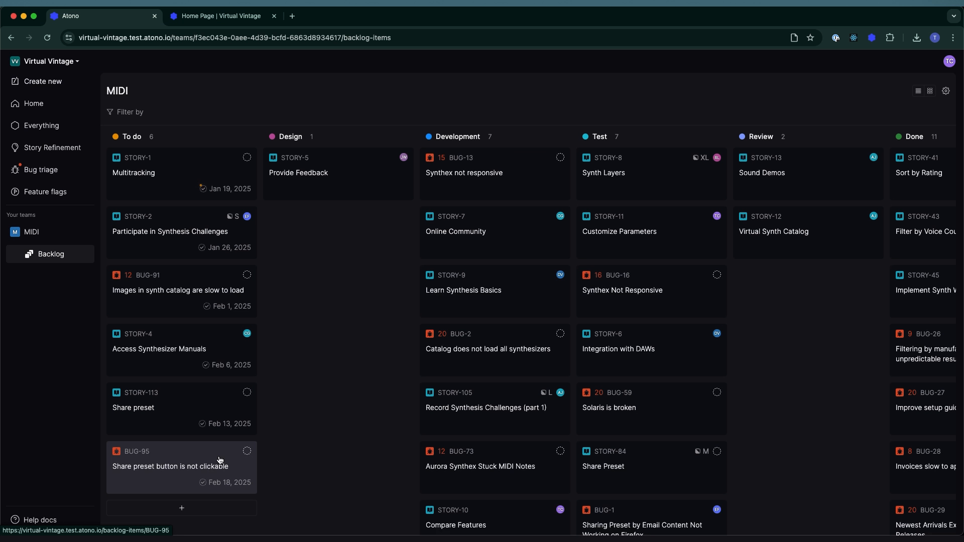
- Open the new share preset bug and save its risk rating with probability "5 - Certain" and impact "4 - High"
left_click(220, 459)
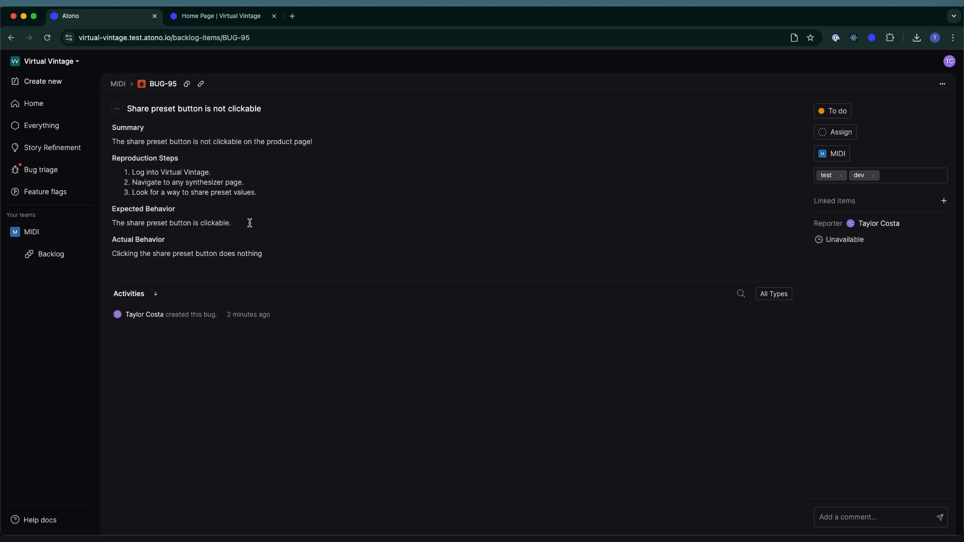
left_click(117, 108)
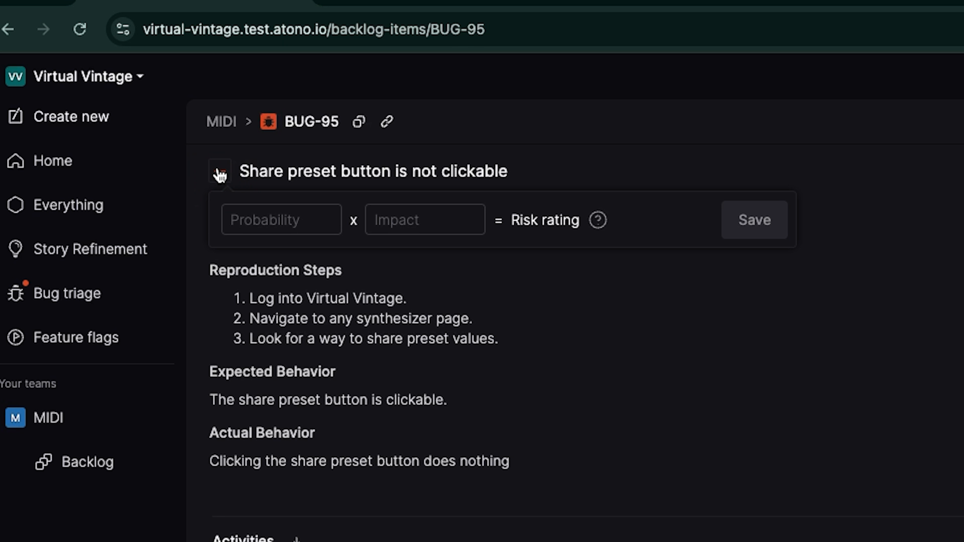
left_click(291, 220)
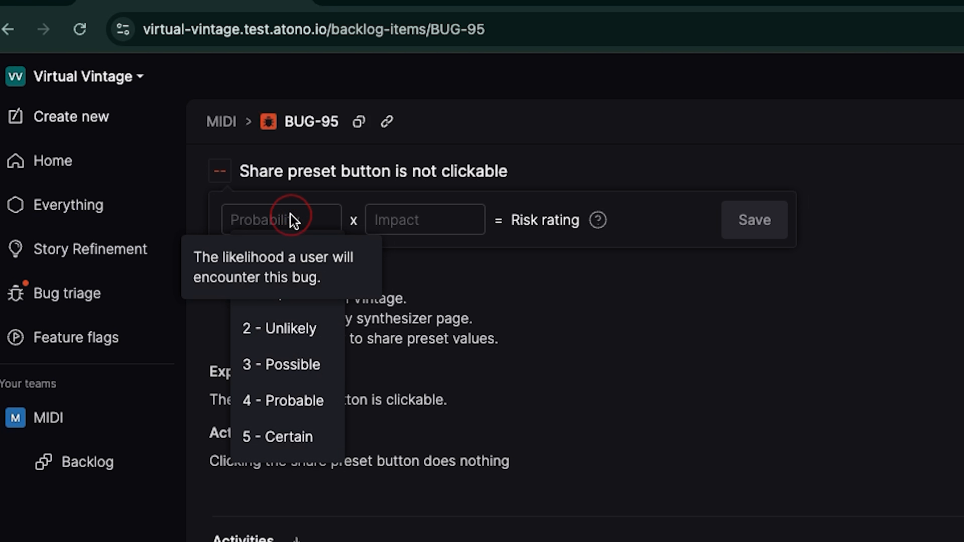
left_click(420, 221)
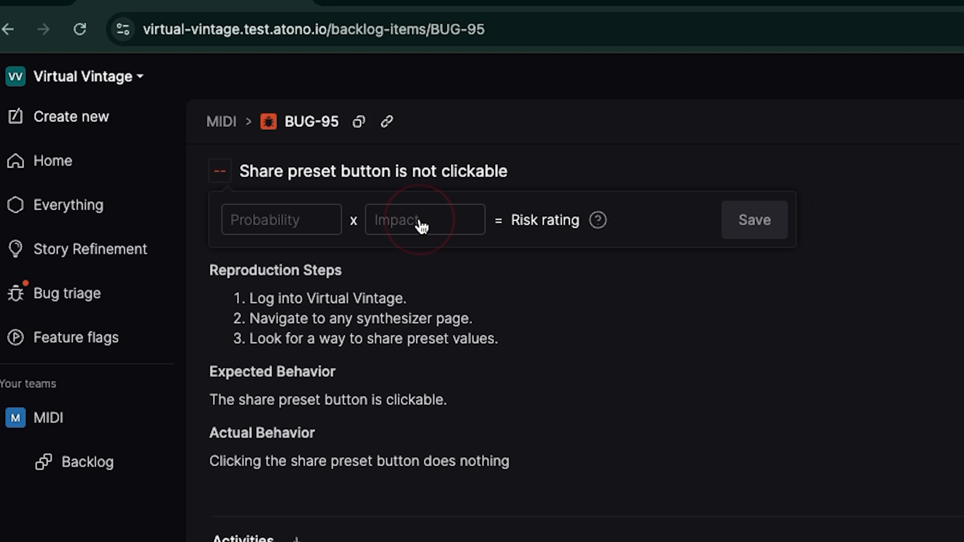
left_click(268, 211)
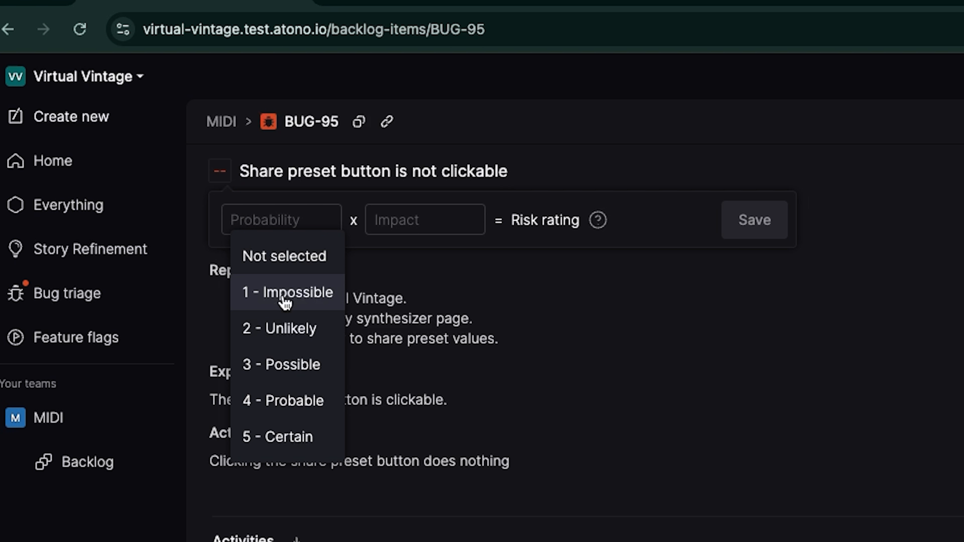
left_click(294, 439)
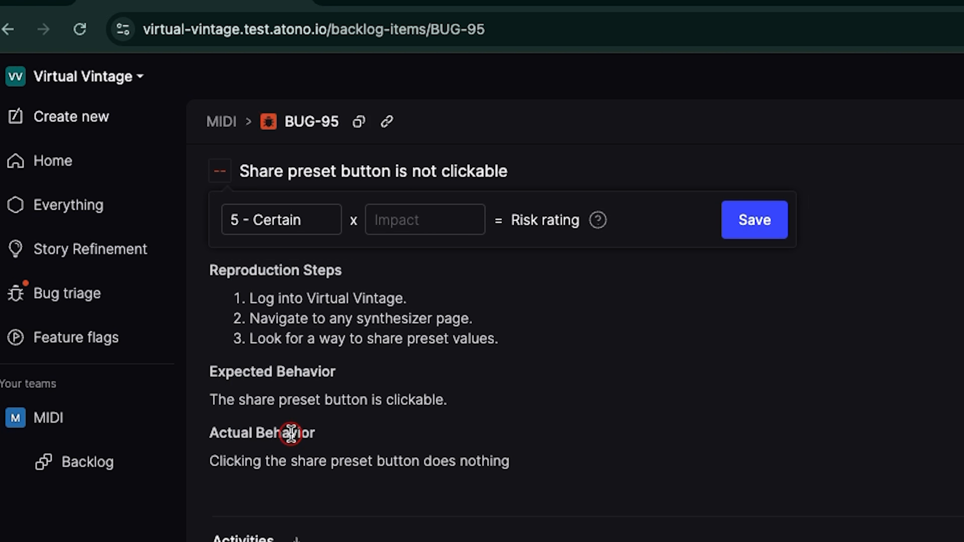
left_click(430, 221)
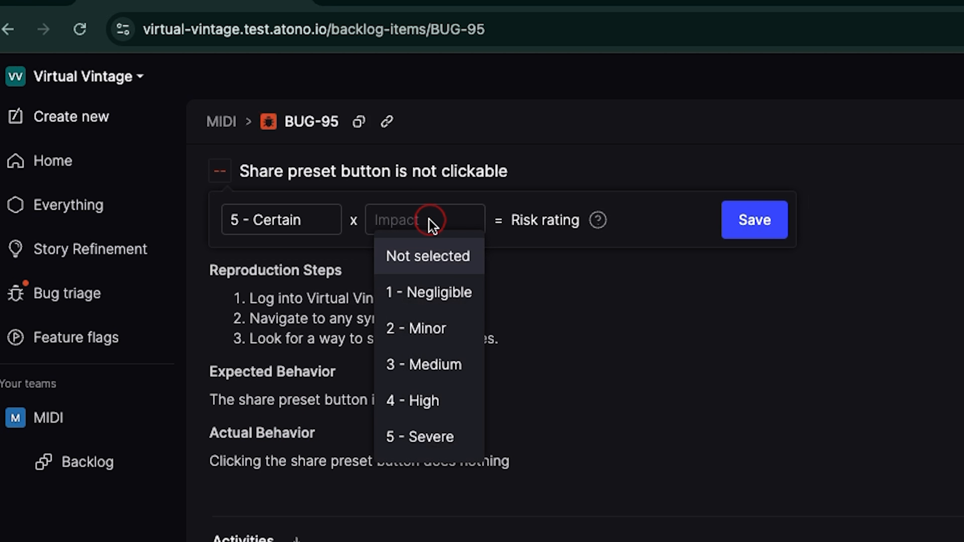
left_click(420, 407)
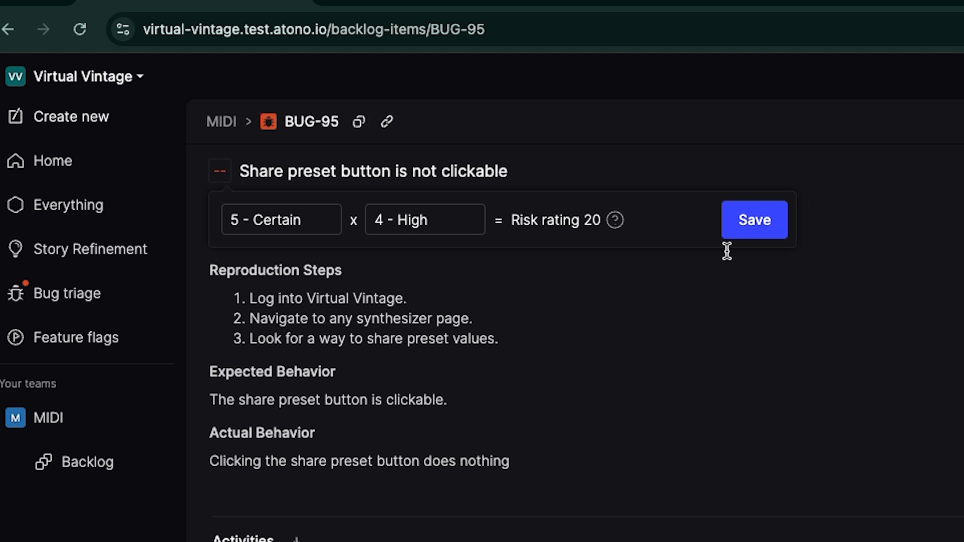
left_click(755, 219)
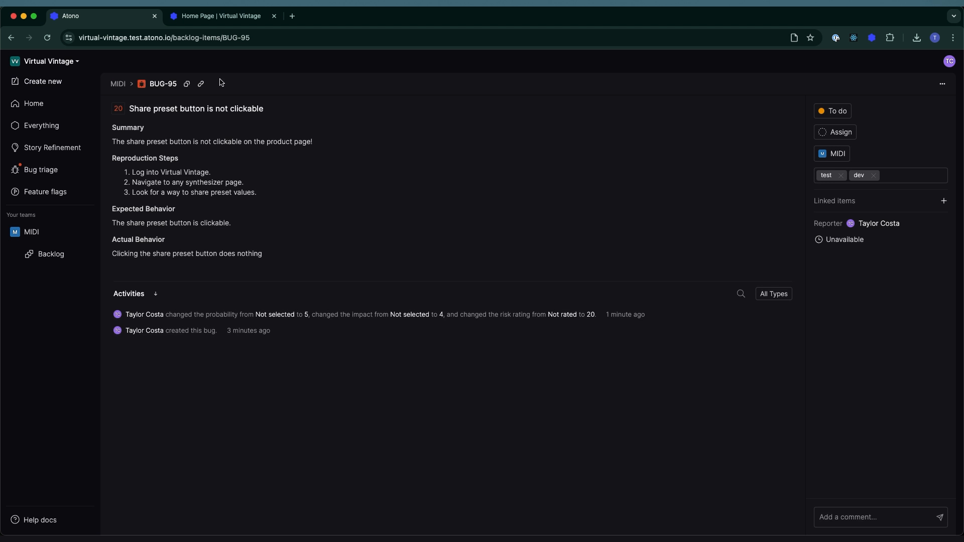
- Return to the MIDI backlog and move the share preset button bug directly below "Participate in Synthesis Challenges" in To do
left_click(118, 84)
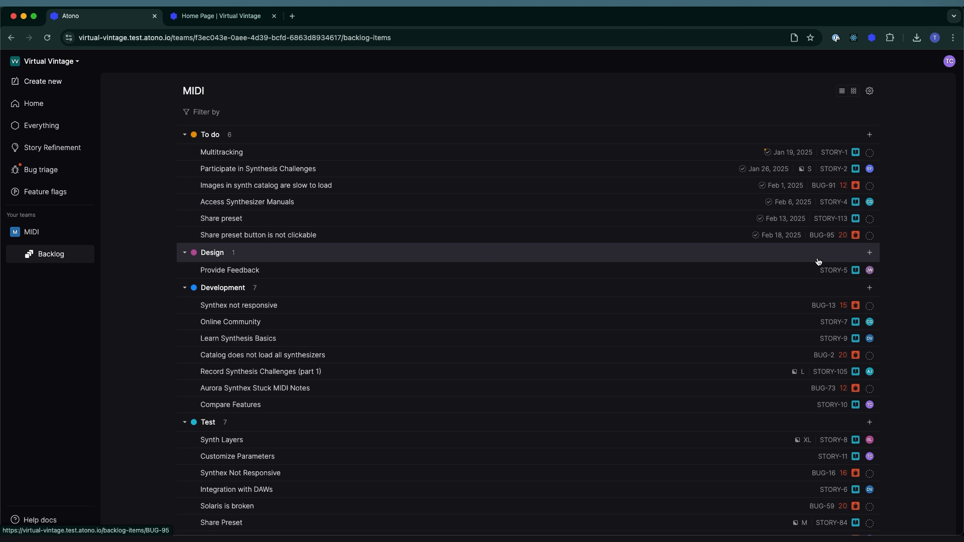
mouse_move(842, 240)
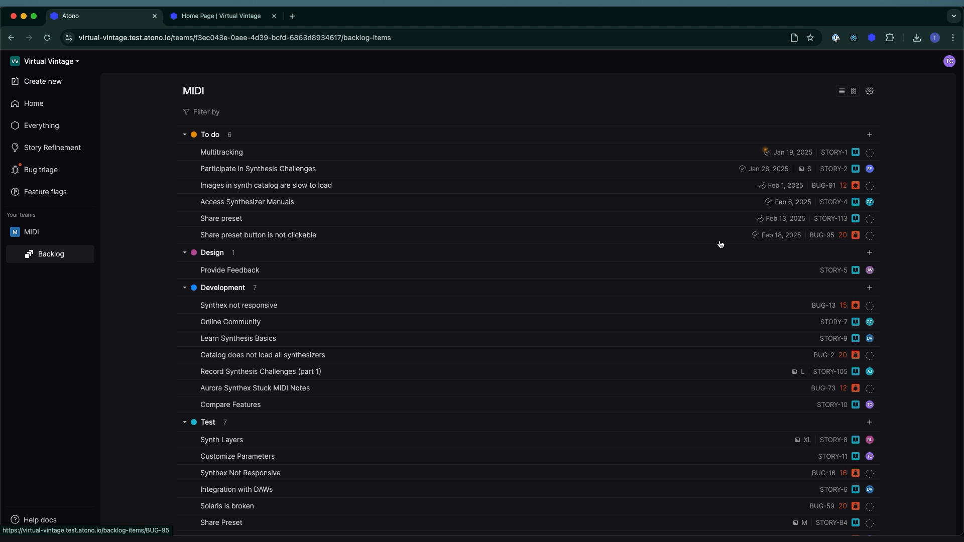
left_click_drag(713, 237, 715, 172)
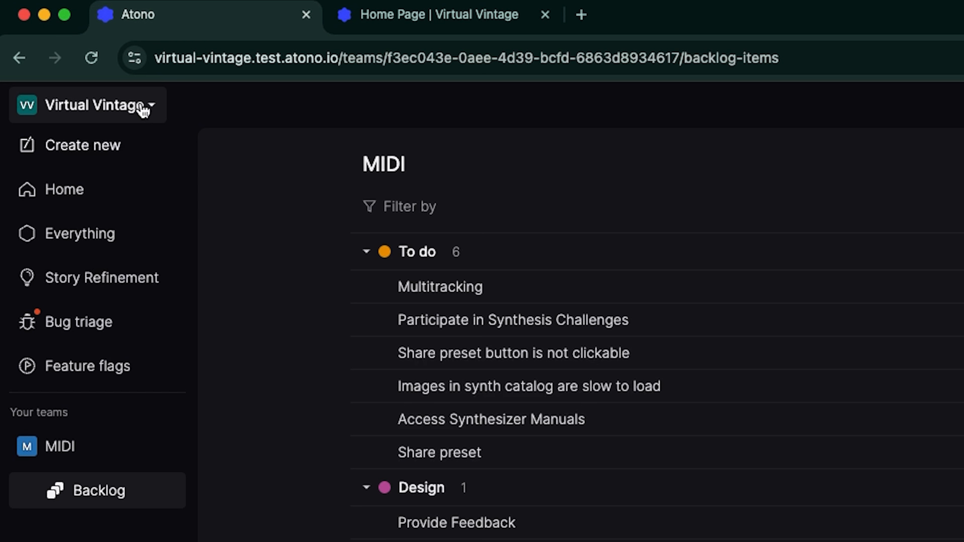
- Open the Virtual Vintage workspace's environment management page and start creating an environment
left_click(145, 109)
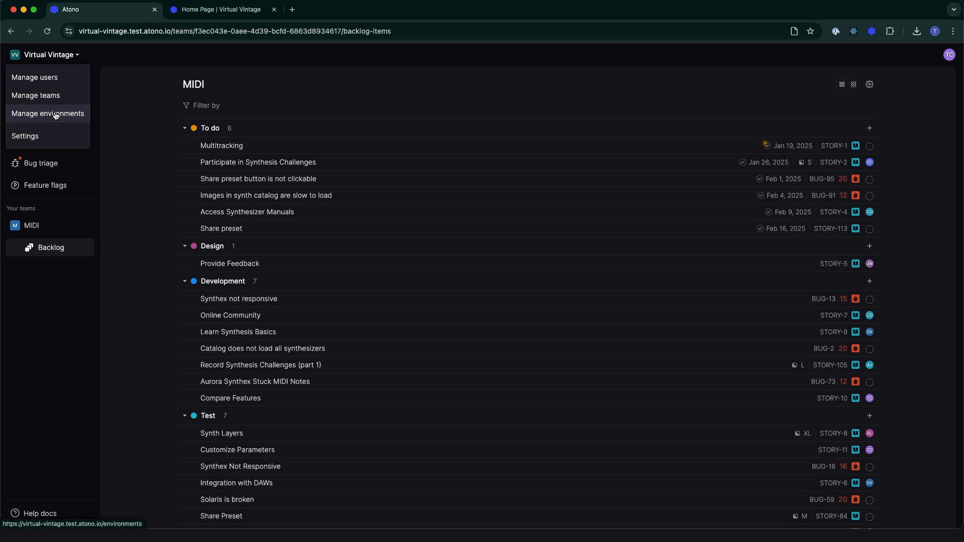
left_click(55, 115)
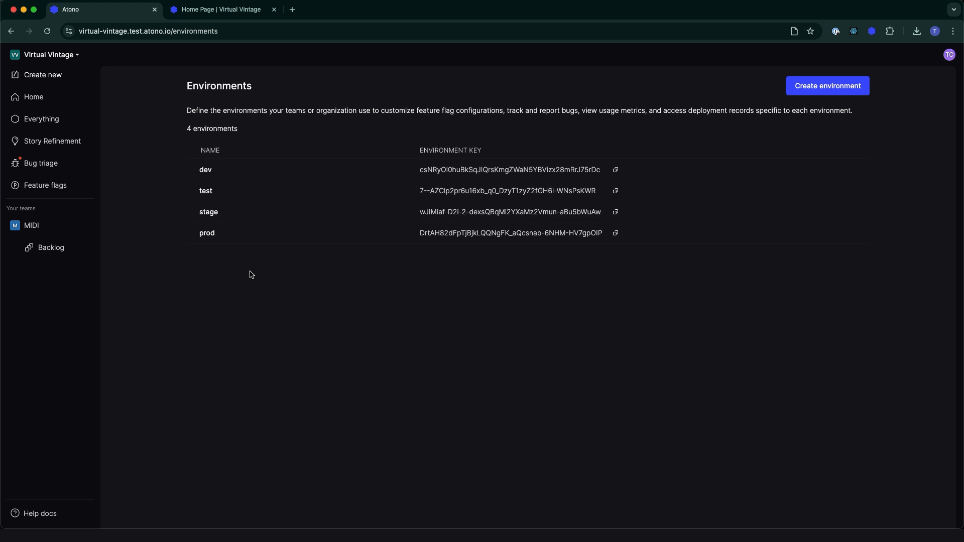
left_click(825, 91)
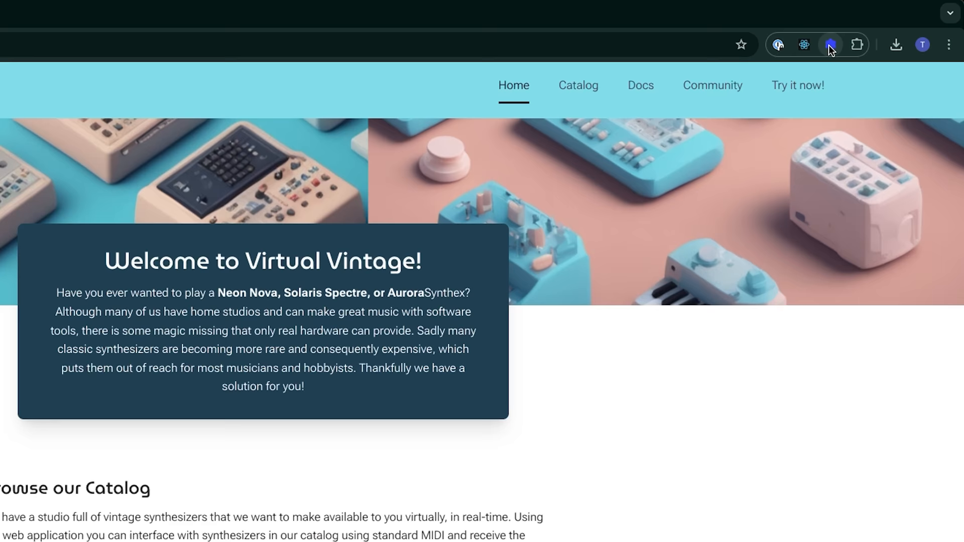
- Start a bug report on the Virtual Vintage site with the Atono browser extension and examine its prefilled environment, system details and attached error logs
left_click(871, 30)
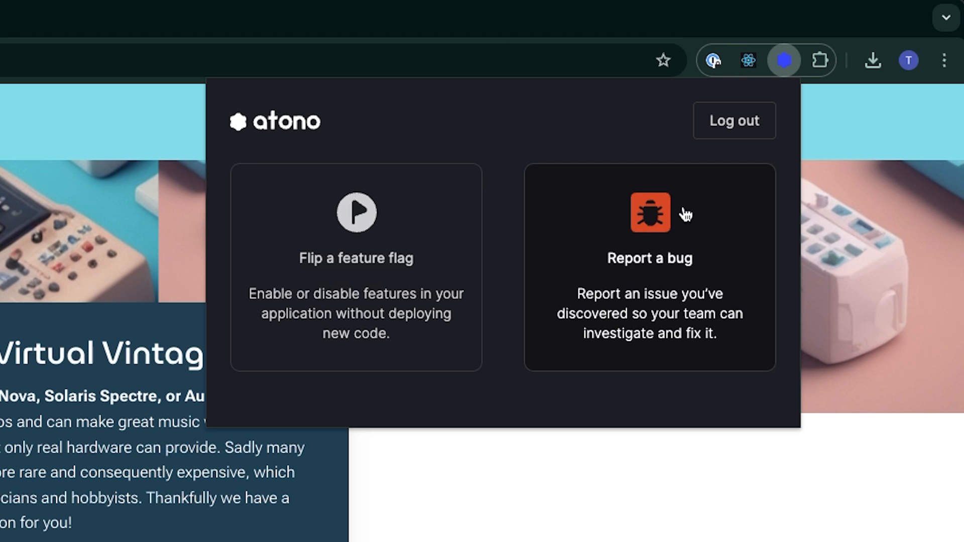
left_click(661, 225)
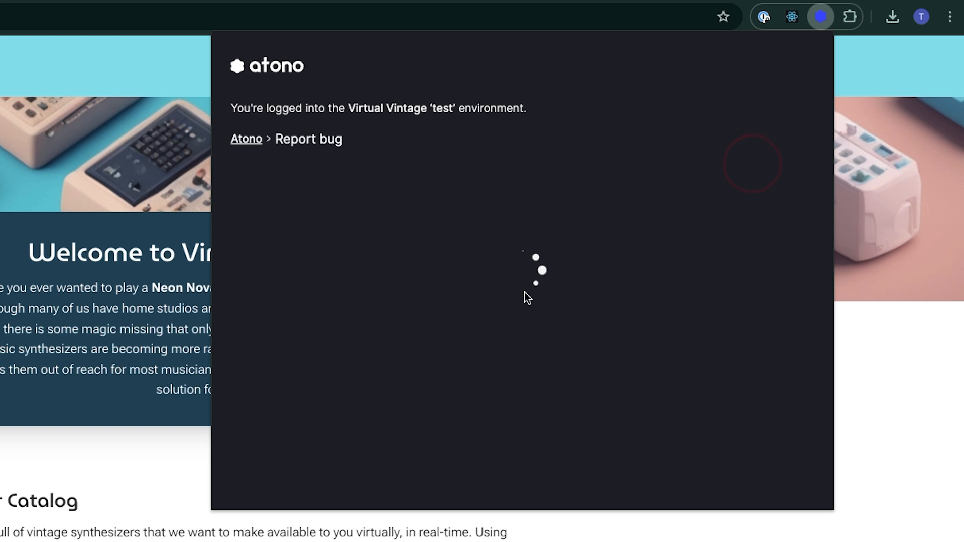
scroll(523, 279, "down", 2)
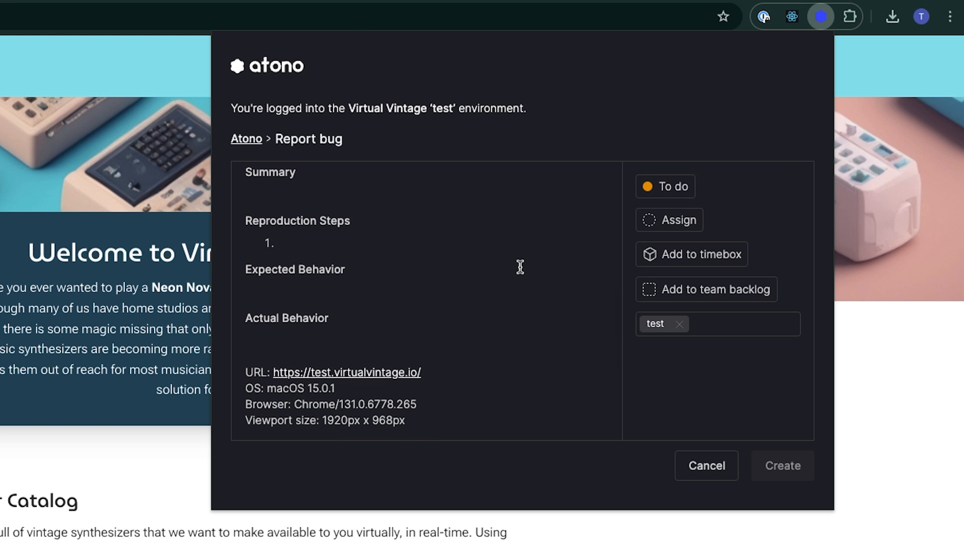
scroll(520, 266, "down", 1)
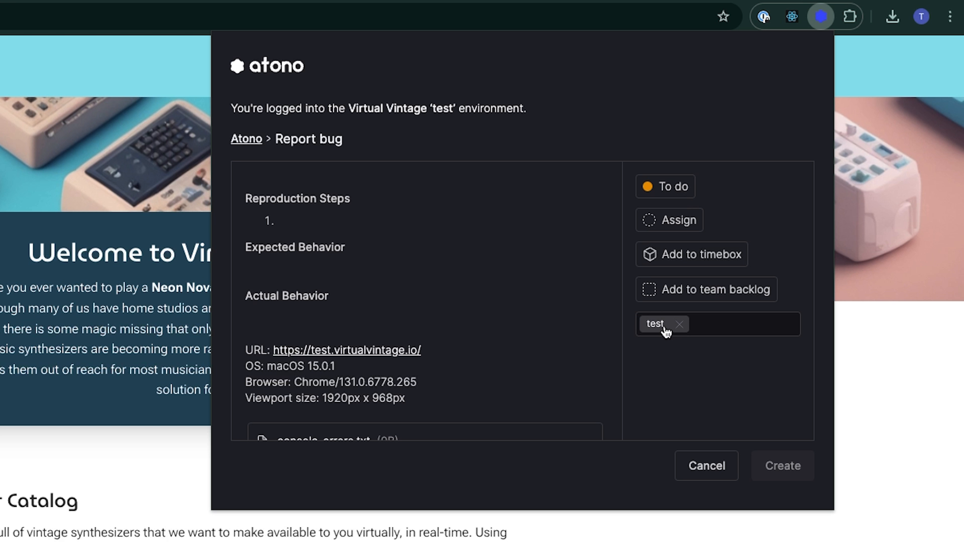
scroll(514, 290, "down", 1)
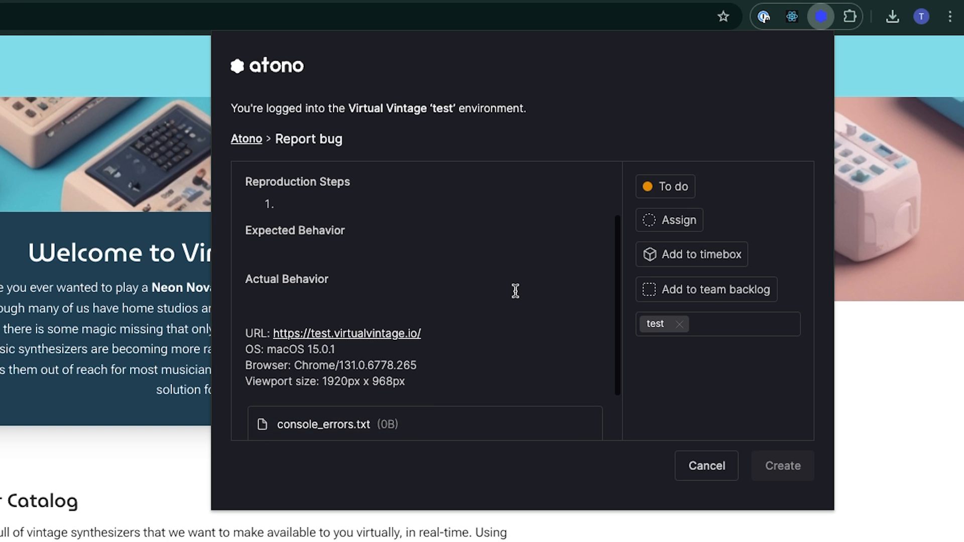
scroll(390, 273, "down", 3)
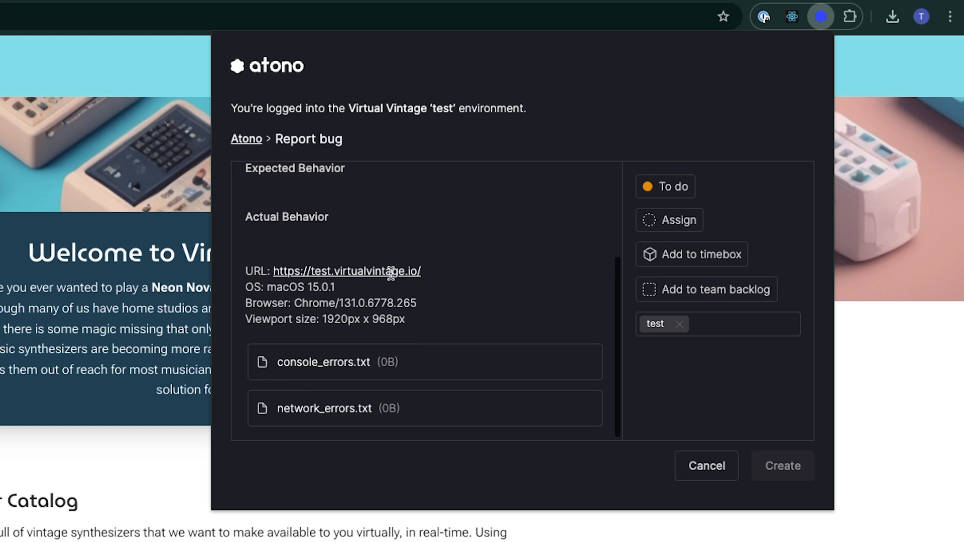